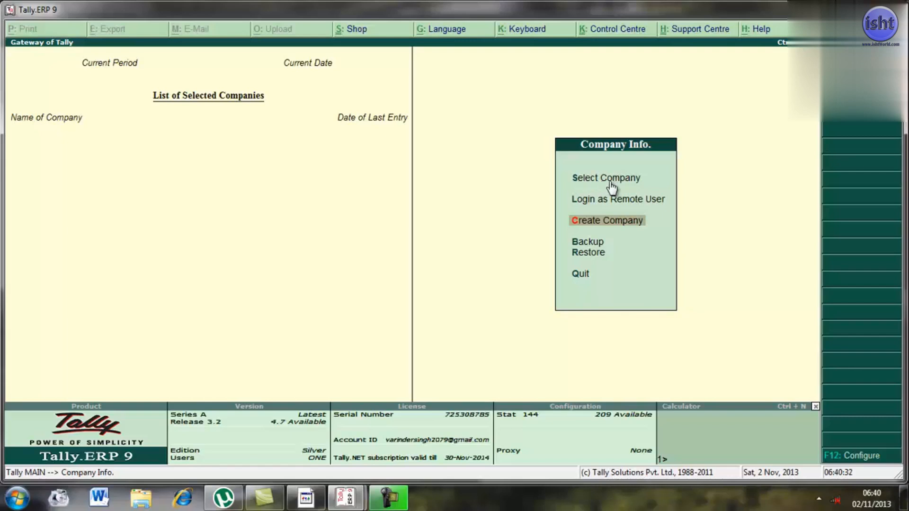
{"action": "key", "text": "Up"}
{"action": "key", "text": "Up"}
{"action": "key", "text": "Down"}
{"action": "key", "text": "Down"}
{"action": "key", "text": "Down"}
{"action": "key", "text": "Down"}
{"action": "key", "text": "Down"}
{"action": "key", "text": "Up"}
{"action": "key", "text": "Up"}
{"action": "key", "text": "Up"}
{"action": "key", "text": "Up"}
{"action": "key", "text": "Up"}
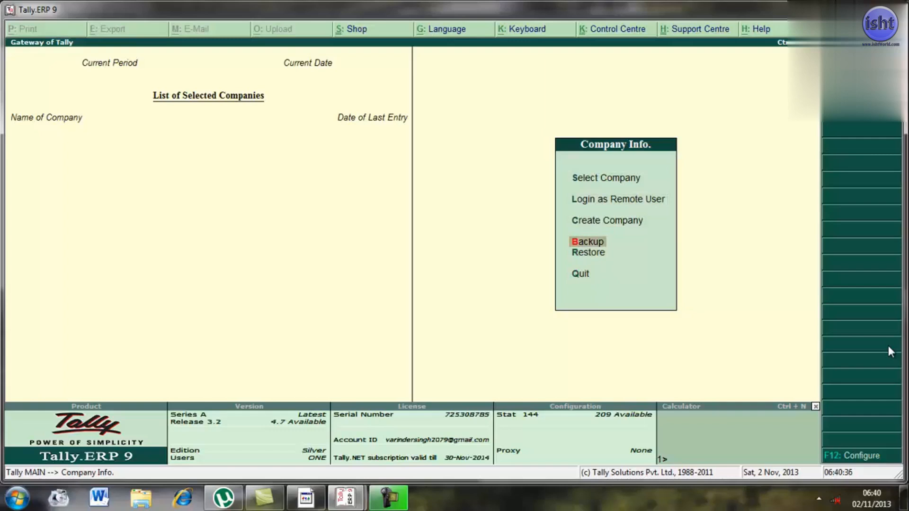
{"action": "key", "text": "Down"}
{"action": "key", "text": "Down"}
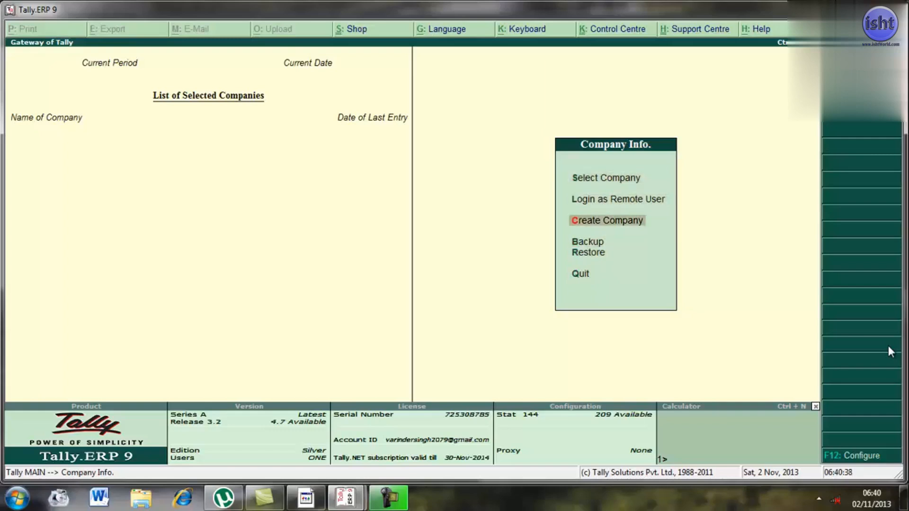
{"action": "key", "text": "Up"}
{"action": "key", "text": "Up"}
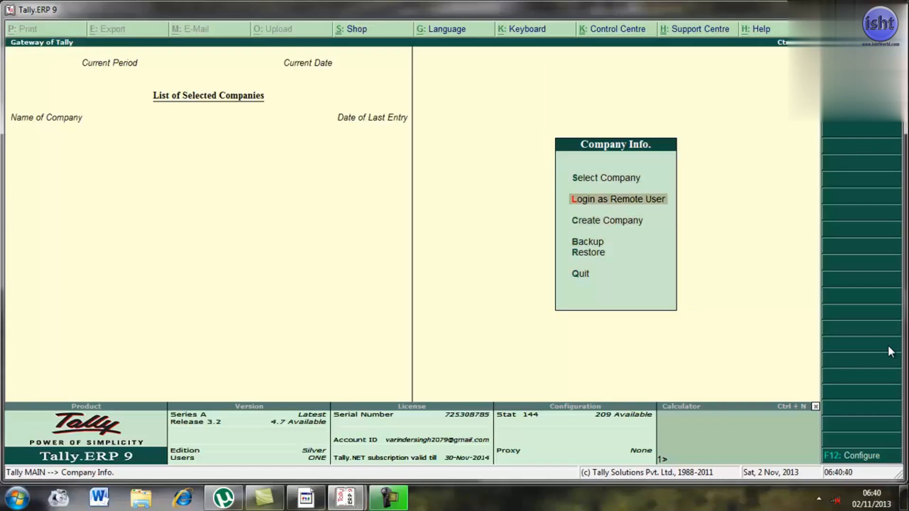
{"action": "key", "text": "Down"}
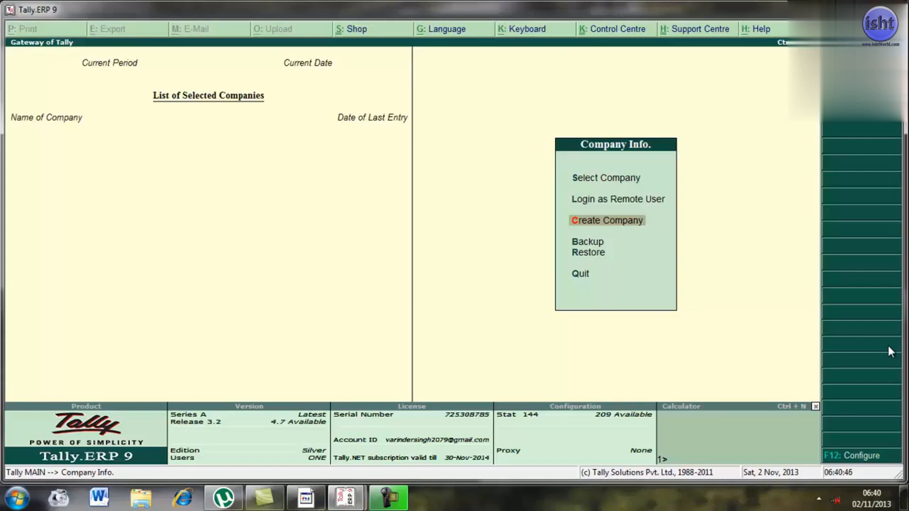
{"action": "key", "text": "Down"}
{"action": "key", "text": "Down"}
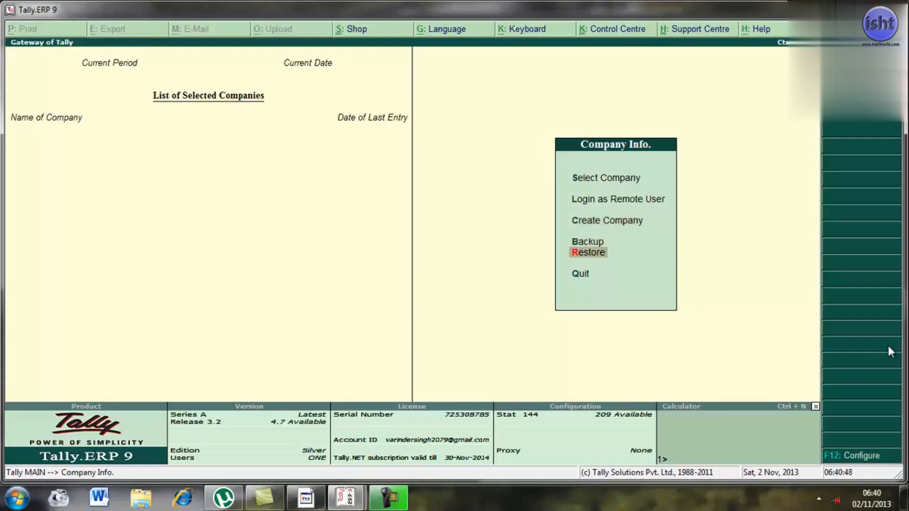
{"action": "key", "text": "Up"}
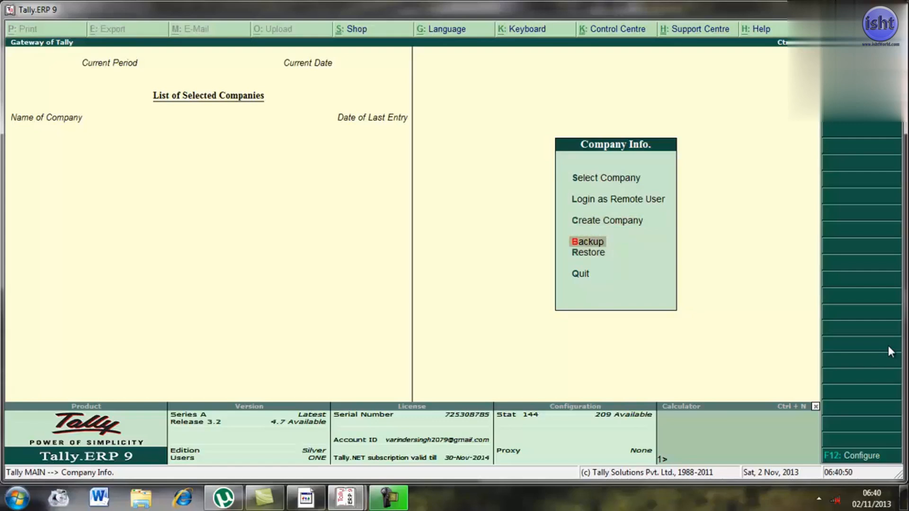
{"action": "key", "text": "Down"}
{"action": "key", "text": "Down"}
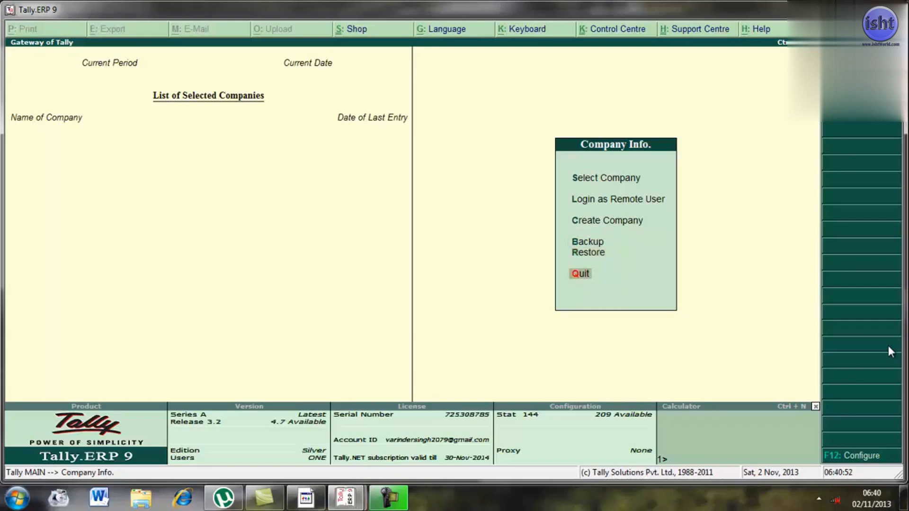
{"action": "key", "text": "Up"}
{"action": "key", "text": "Up"}
{"action": "key", "text": "Up"}
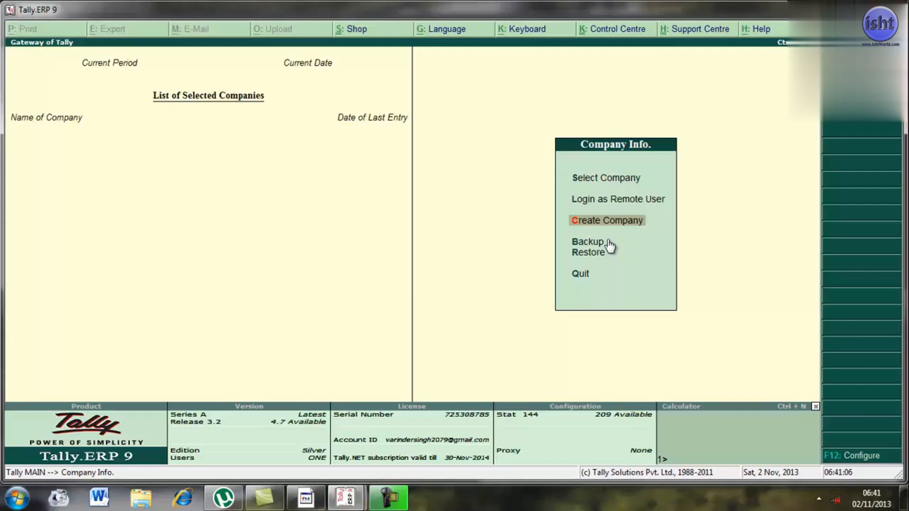
{"action": "key", "text": "alt+Tab"}
{"action": "key", "text": "alt+Tab"}
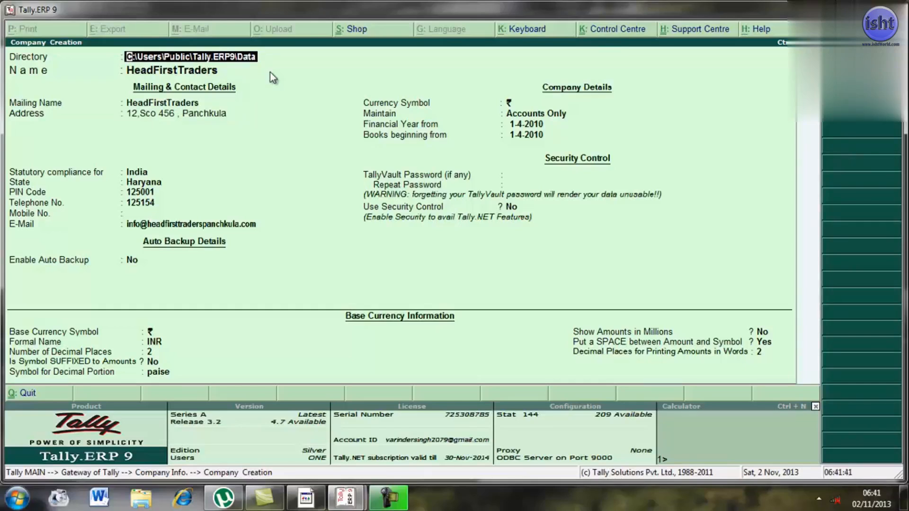
- Accept the directory C:\Users\Public\Tally.ERP9\Data, HeadFirstTraders as company and mailing name, and the entered address in the company creation form
{"action": "key", "text": "Return"}
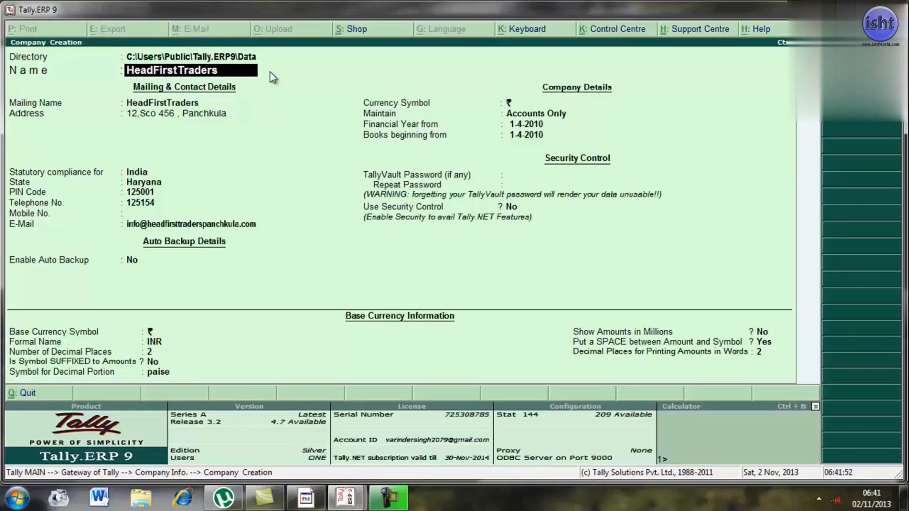
{"action": "key", "text": "Return"}
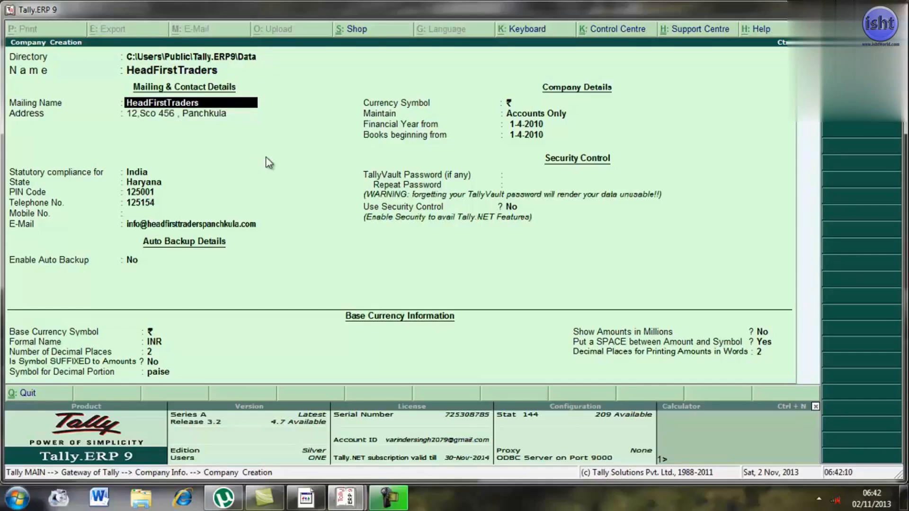
{"action": "key", "text": "Return"}
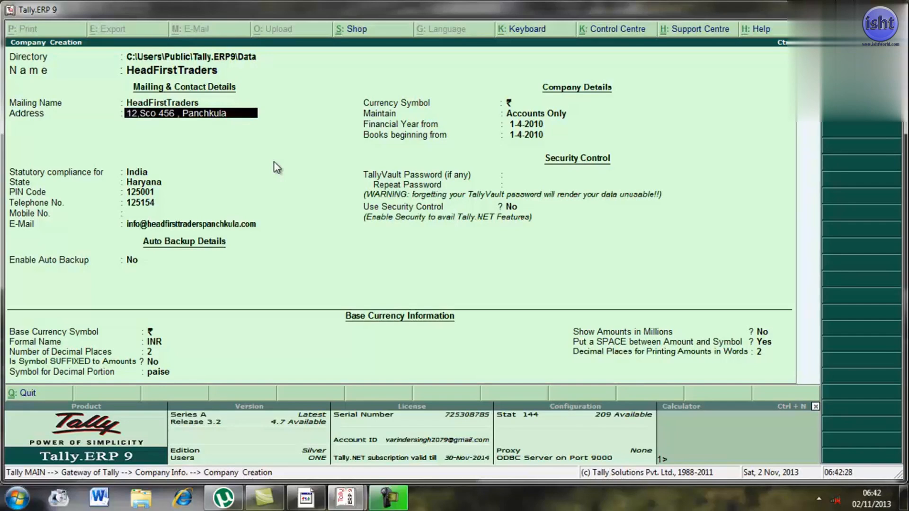
{"action": "key", "text": "Return"}
{"action": "key", "text": "Return"}
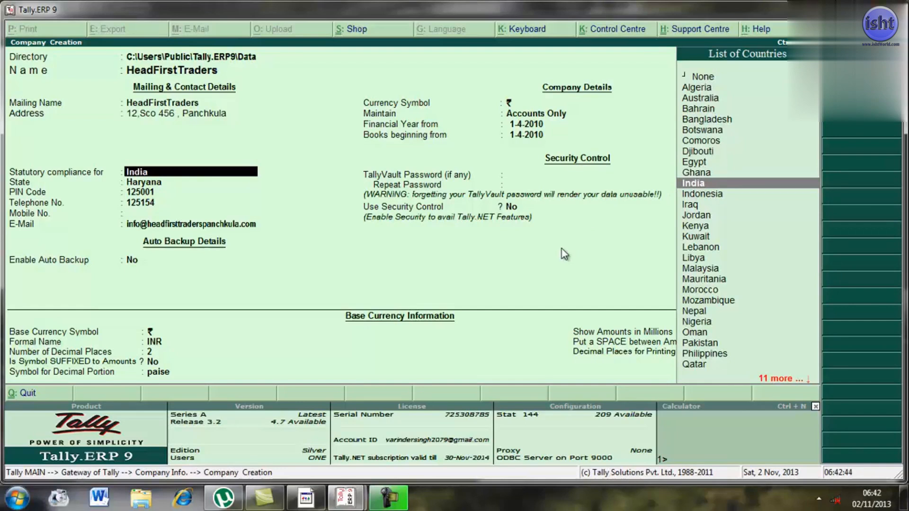
- Accept India and Haryana, the PIN code, telephone and e-mail as entered, leave the mobile number blank, and keep auto backup at No
{"action": "key", "text": "Return"}
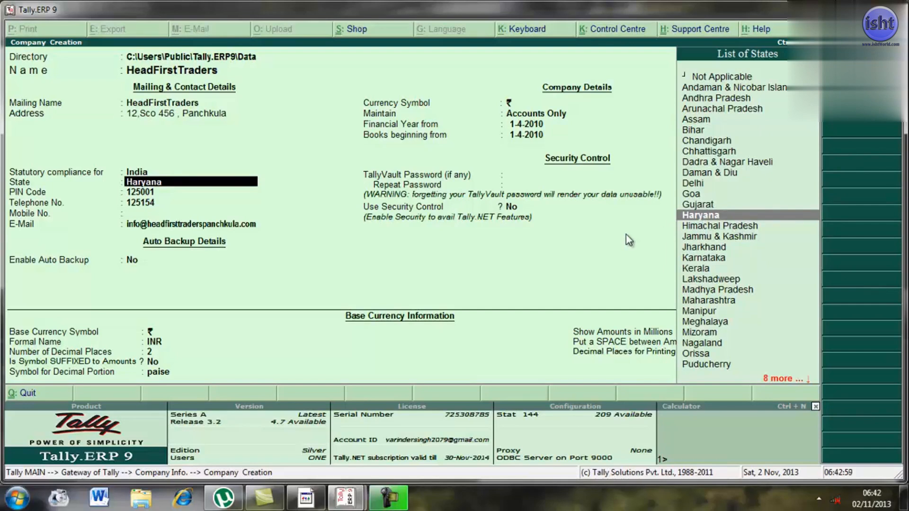
{"action": "key", "text": "Return"}
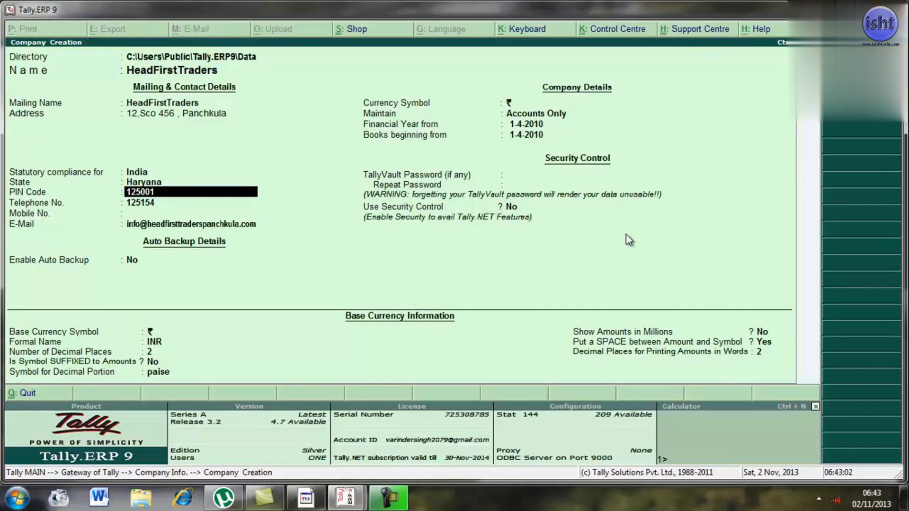
{"action": "key", "text": "Return"}
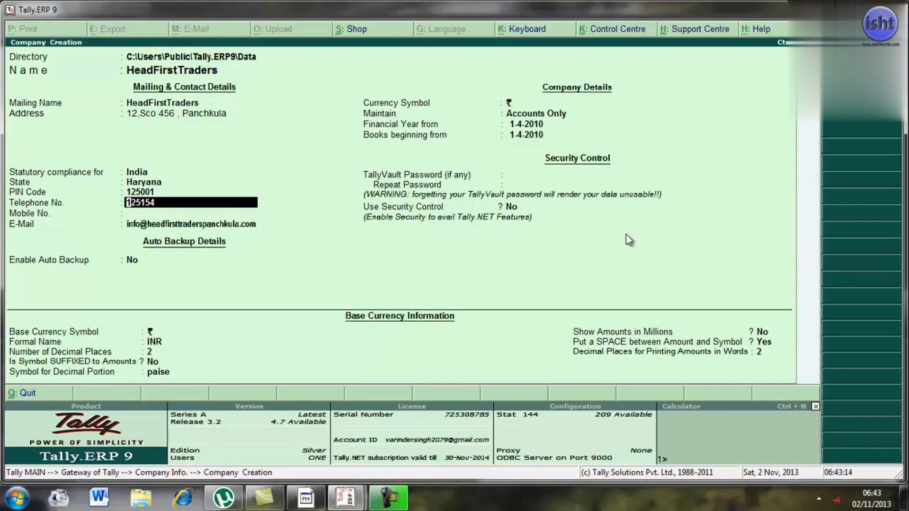
{"action": "key", "text": "Return"}
{"action": "key", "text": "Return"}
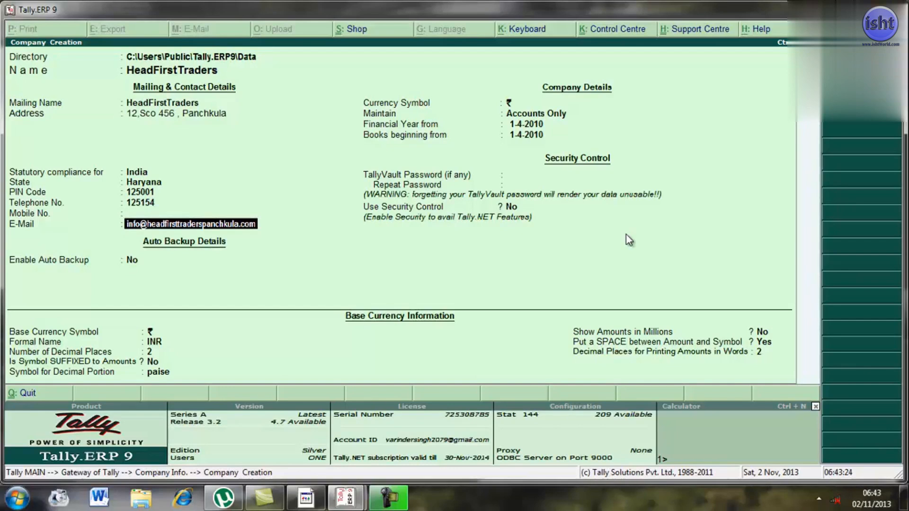
{"action": "key", "text": "Return"}
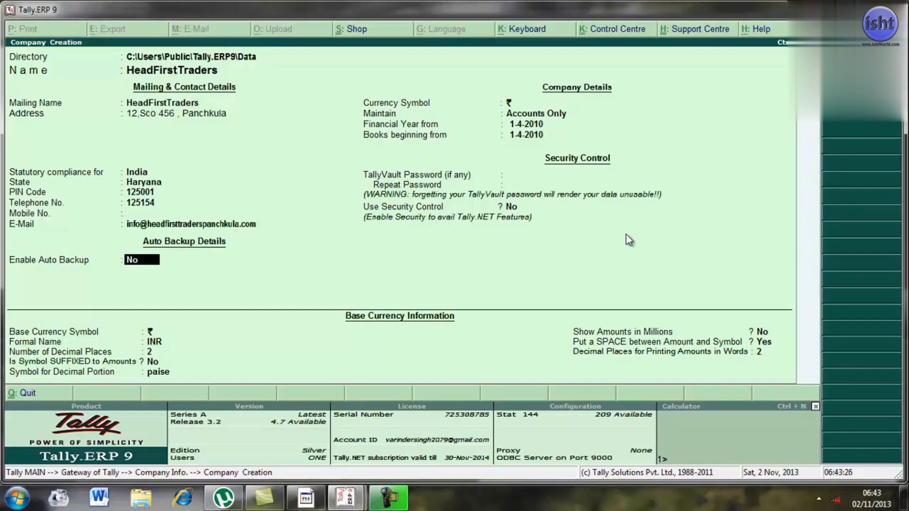
{"action": "key", "text": "Return"}
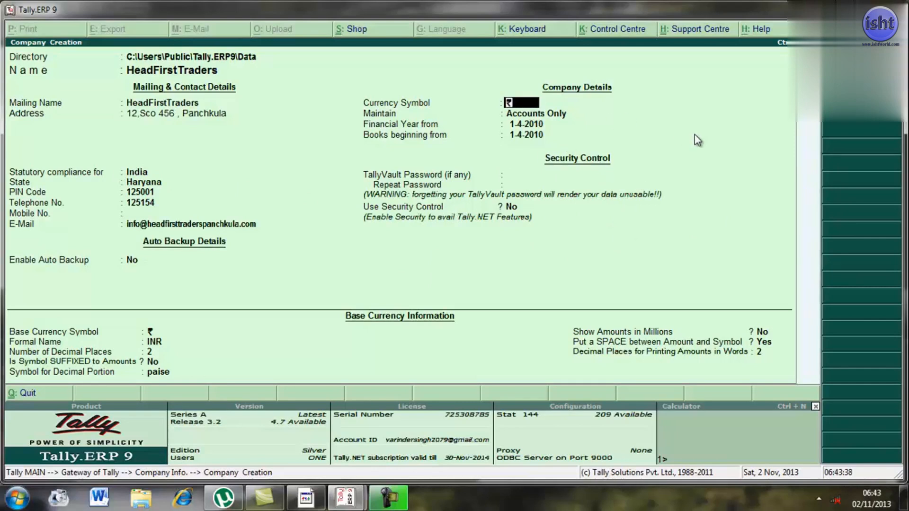
- Accept currency ₹, Accounts Only and 1-4-2010 for financial year and books, leaving the TallyVault password blank and security control at No
{"action": "key", "text": "Return"}
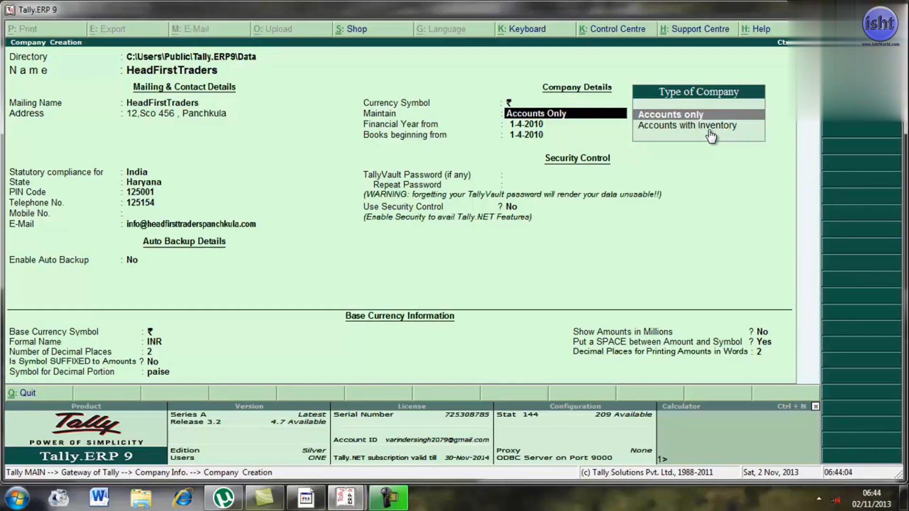
{"action": "key", "text": "Return"}
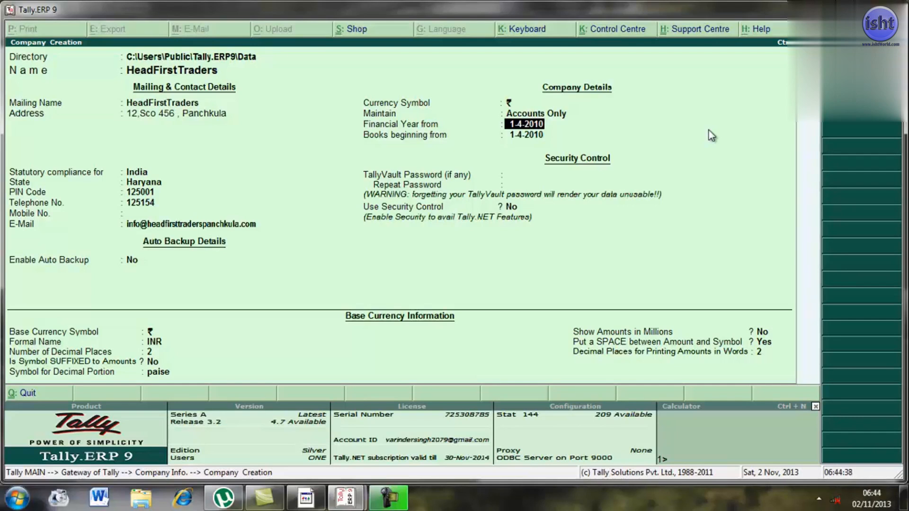
{"action": "key", "text": "Return"}
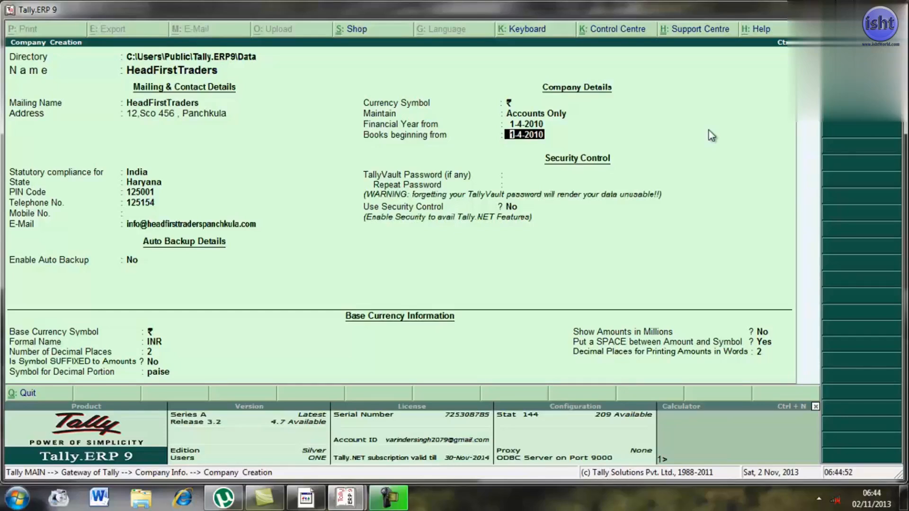
{"action": "key", "text": "Return"}
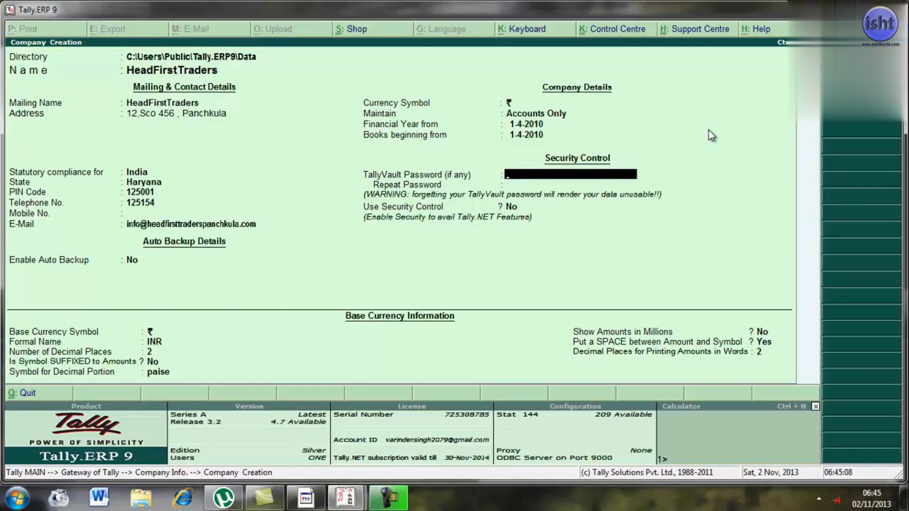
{"action": "key", "text": "Return"}
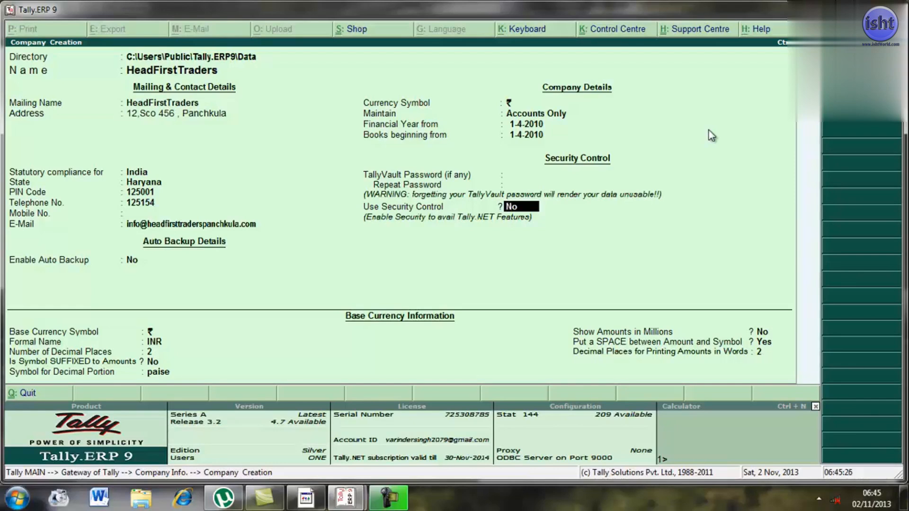
{"action": "key", "text": "Return"}
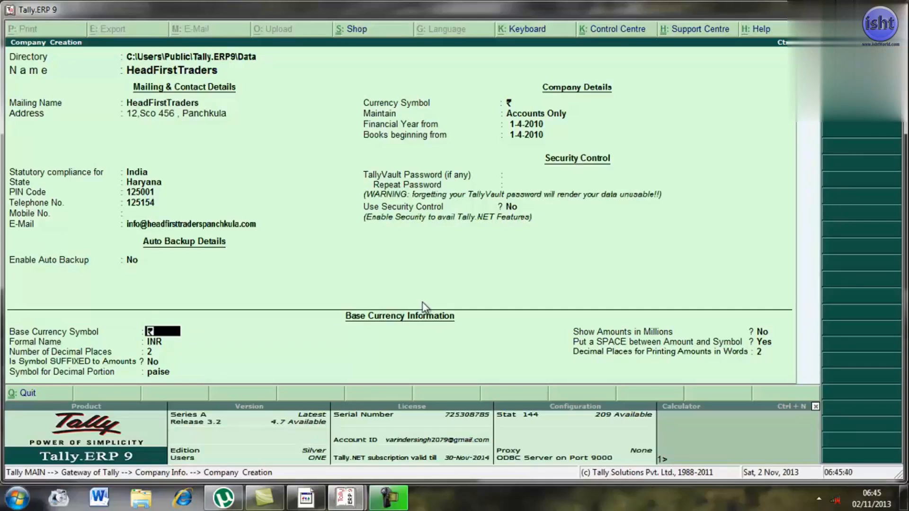
- Accept base currency ₹, INR, 2 decimals, unsuffixed symbol, paise, amounts not in millions, a space between amount and symbol, and 2 decimals in words
{"action": "key", "text": "Return"}
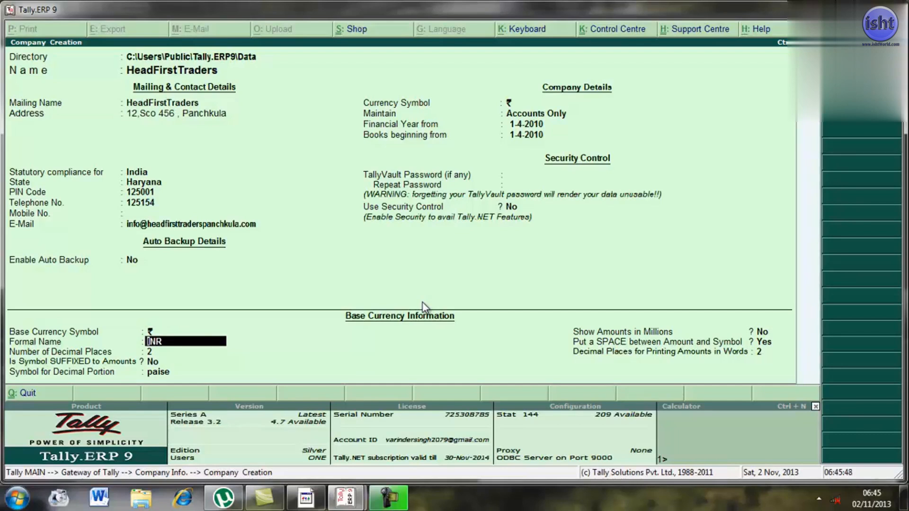
{"action": "key", "text": "Return"}
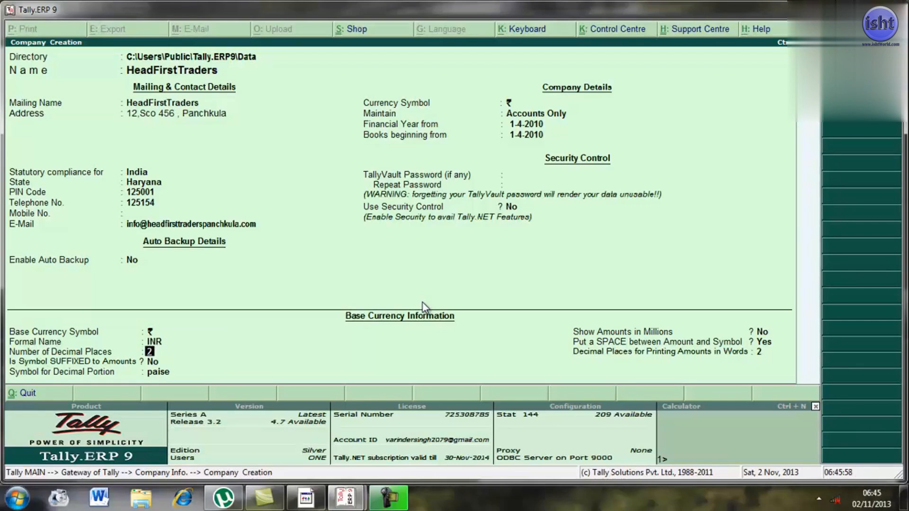
{"action": "key", "text": "Return"}
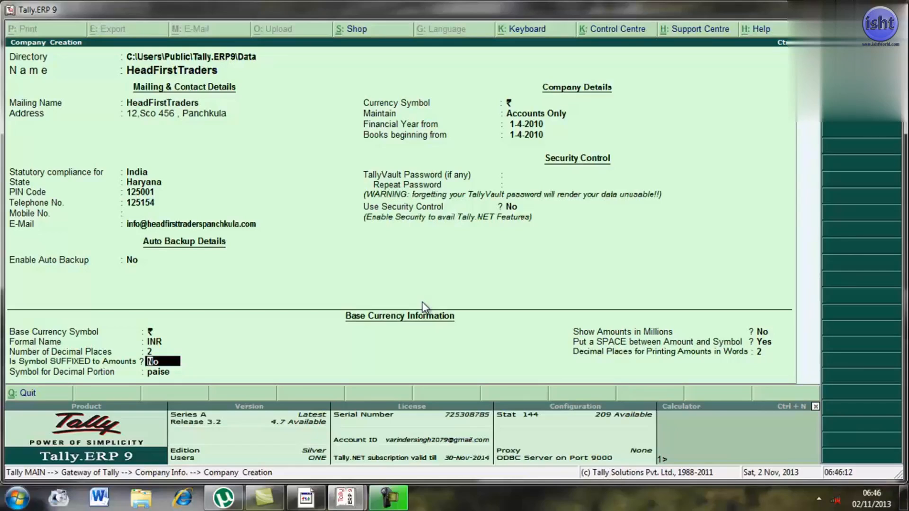
{"action": "key", "text": "Return"}
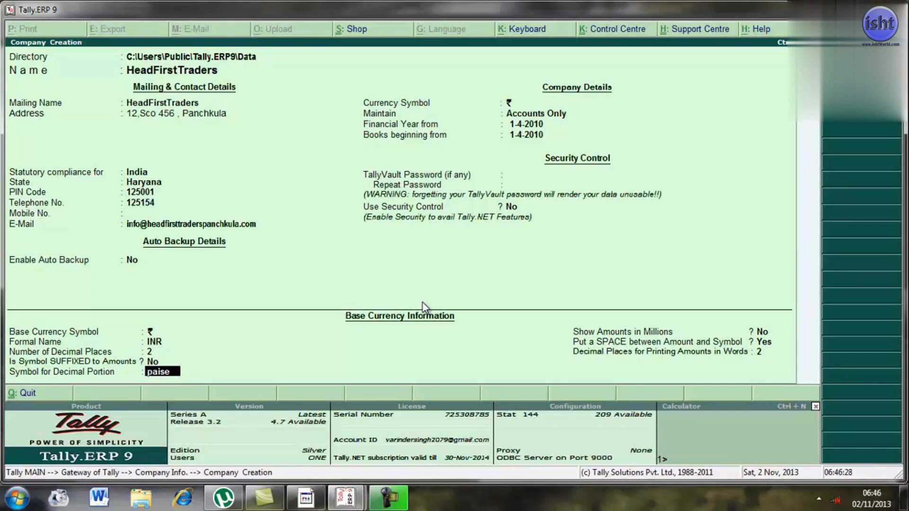
{"action": "key", "text": "Return"}
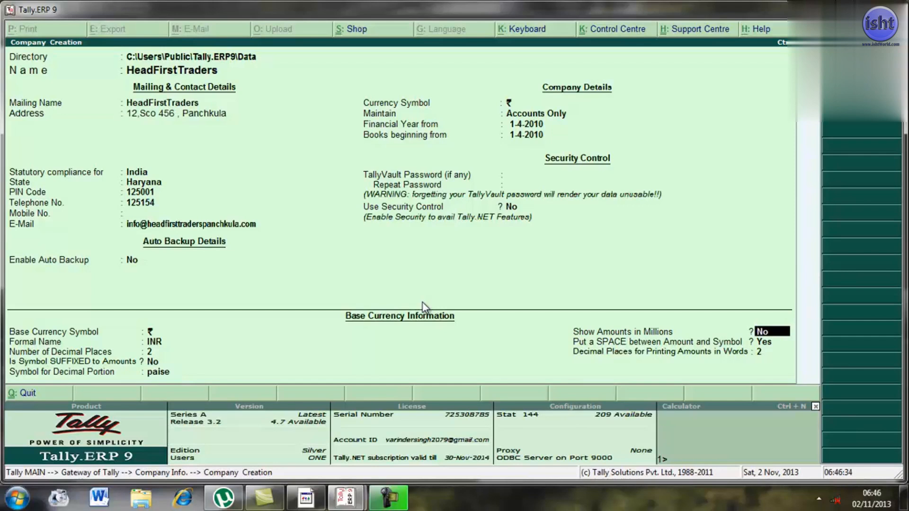
{"action": "key", "text": "Return"}
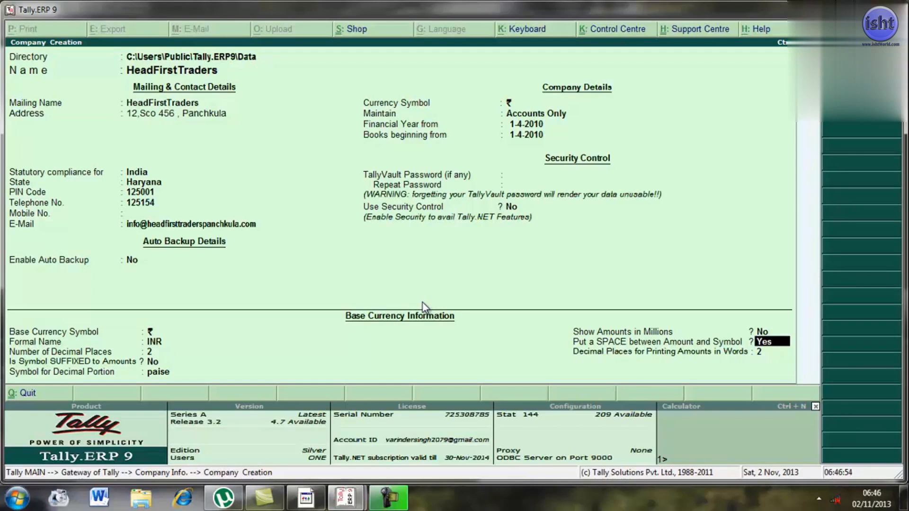
{"action": "key", "text": "Return"}
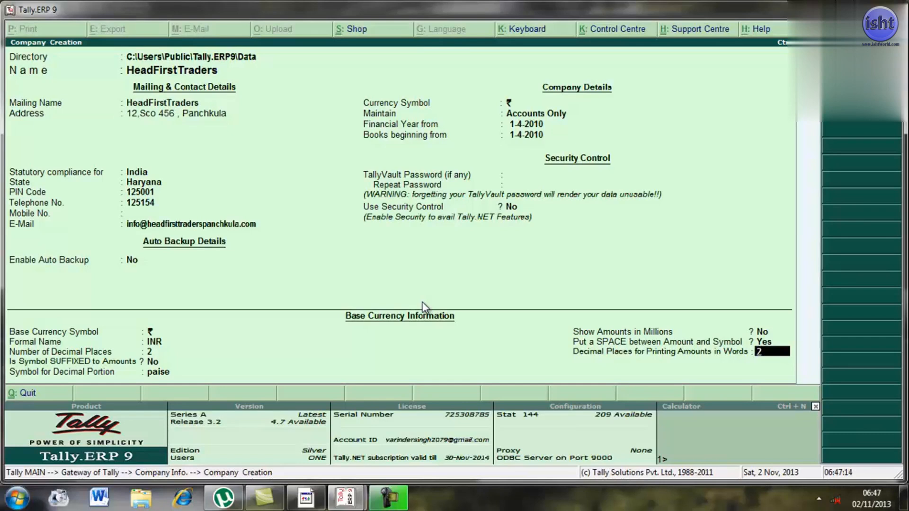
{"action": "key", "text": "Return"}
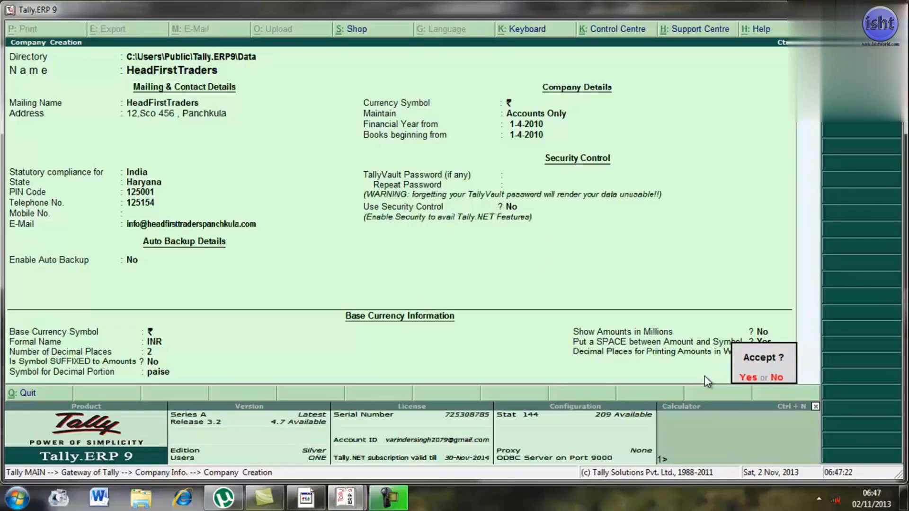
- Decline saving the company and go through the form again from the directory and name to the mailing name
{"action": "left_click", "coordinate": [778, 379]}
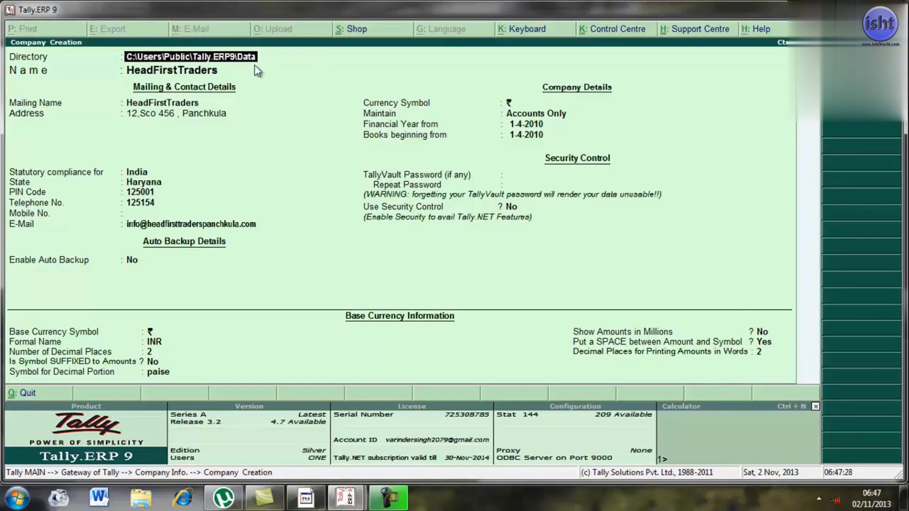
{"action": "key", "text": "Return"}
{"action": "key", "text": "Return"}
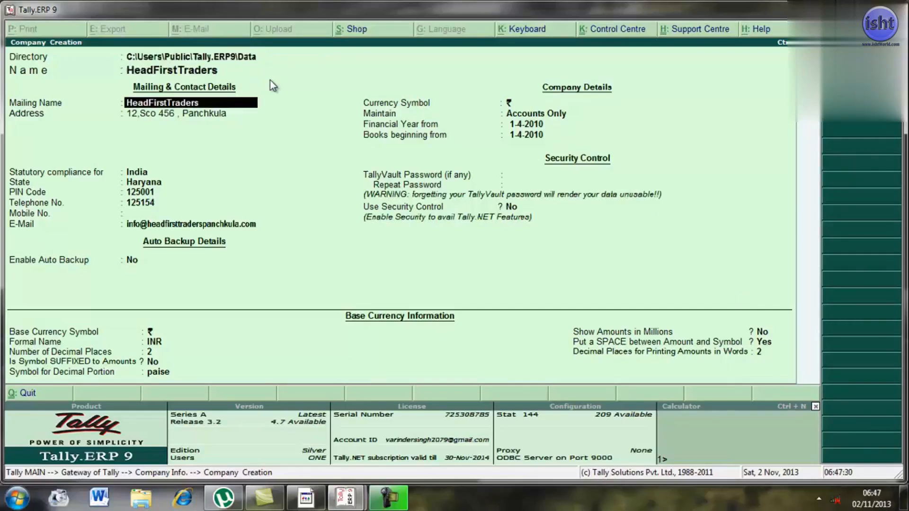